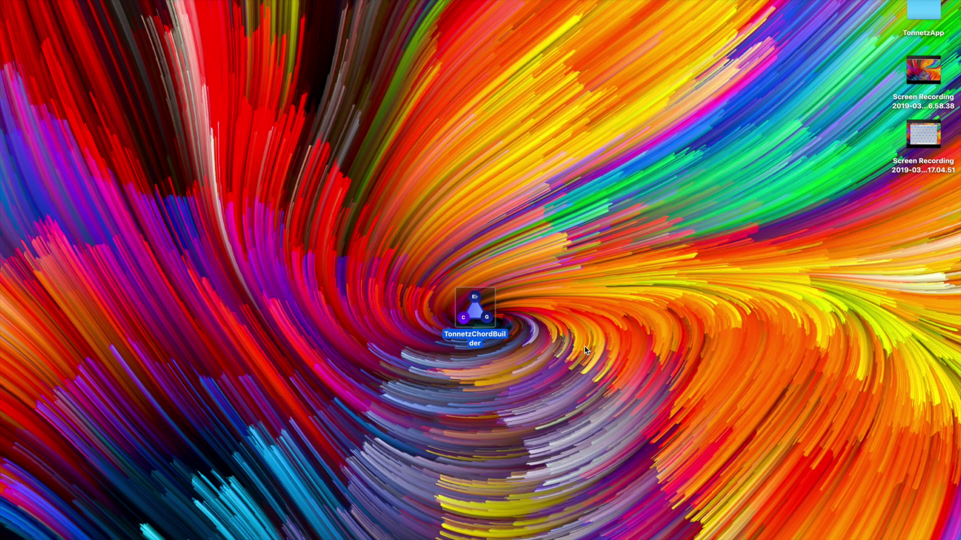
Launch Tonnetz Chord Builder, show the piano keyboard and stave, and select bar 1.
double_click(475, 315)
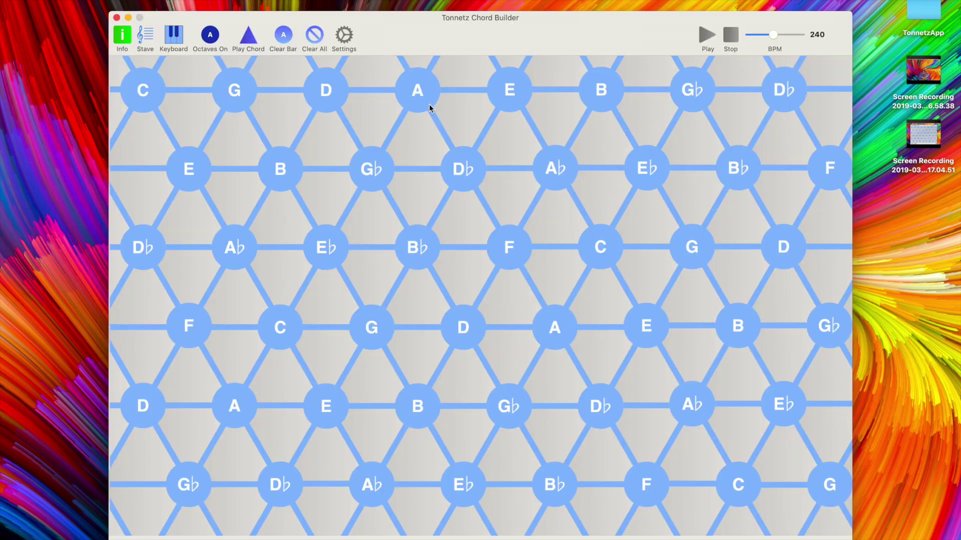
left_click_drag(405, 28, 420, 6)
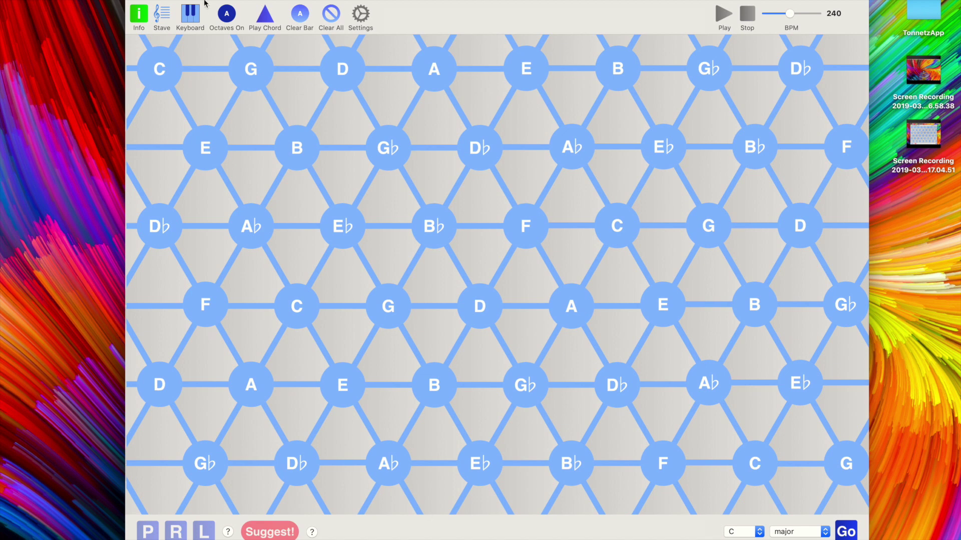
left_click(190, 15)
left_click(161, 16)
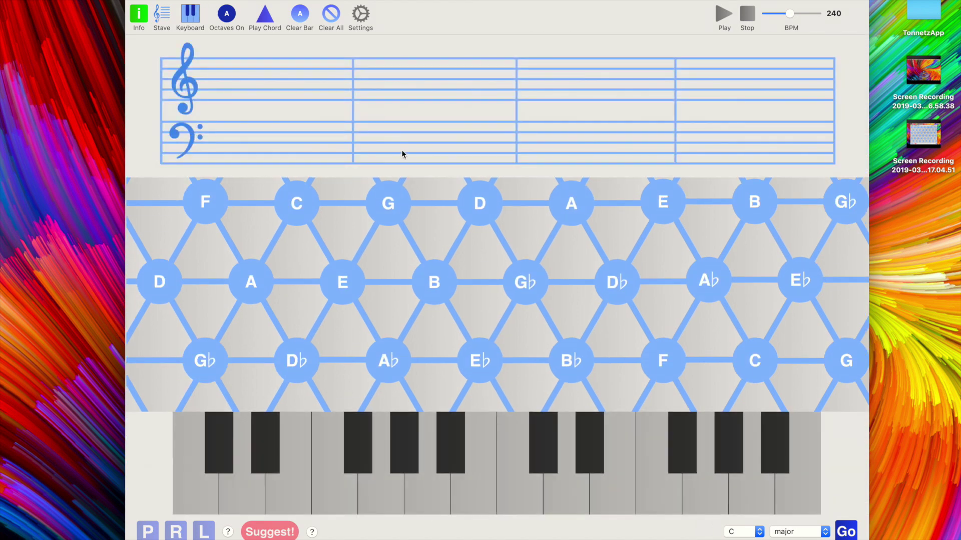
scroll(437, 239, "up", 4)
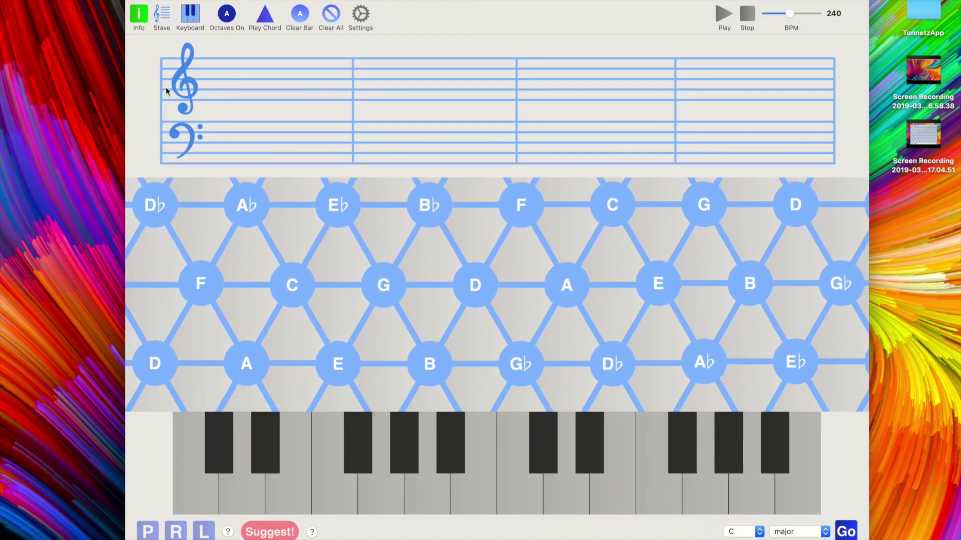
left_click(272, 104)
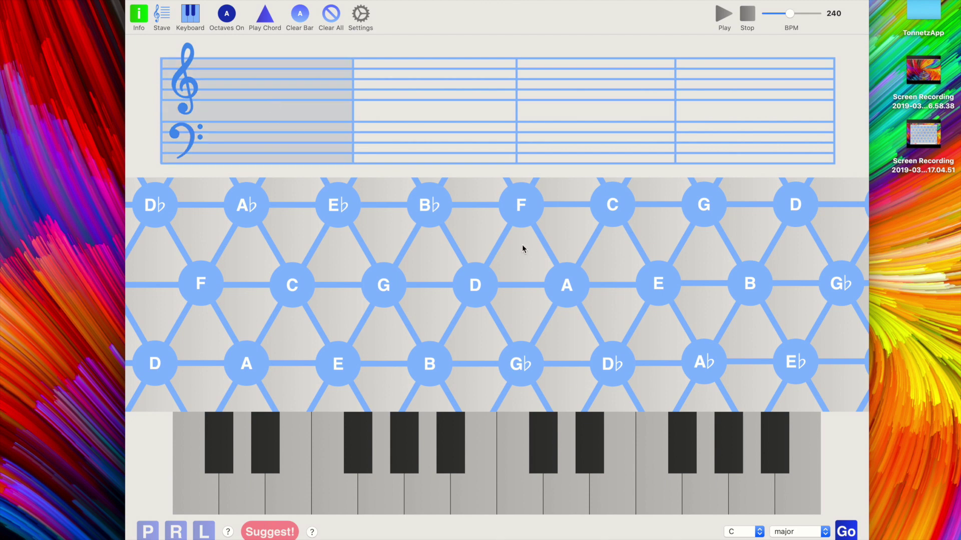
scroll(522, 249, "up", 6)
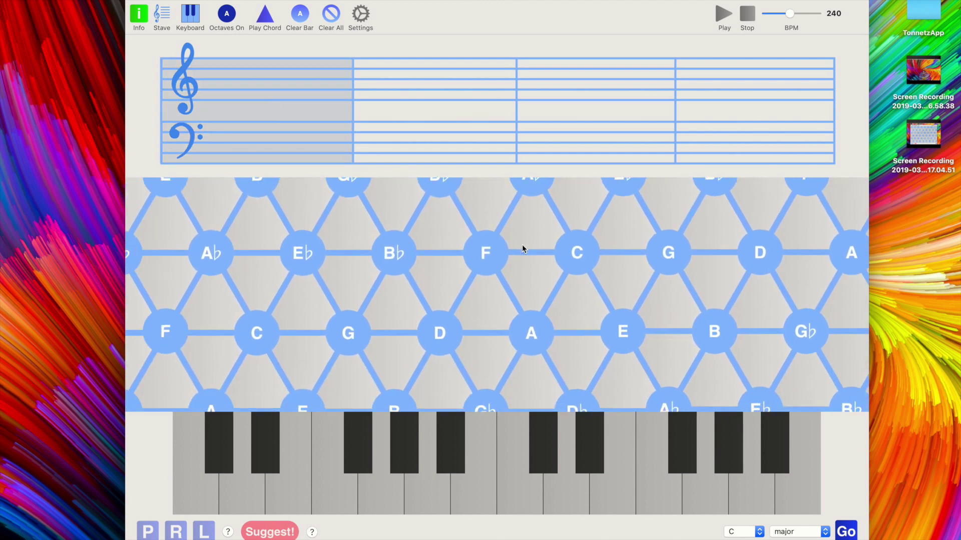
Build an F minor triad (F, A♭, C) in bar 1 from the grid.
left_click(481, 310)
left_click(527, 230)
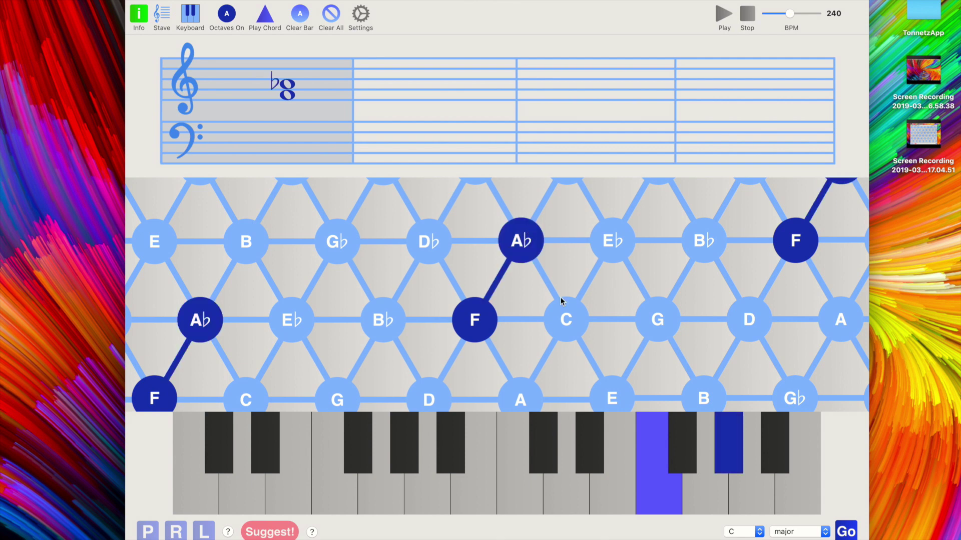
left_click(568, 316)
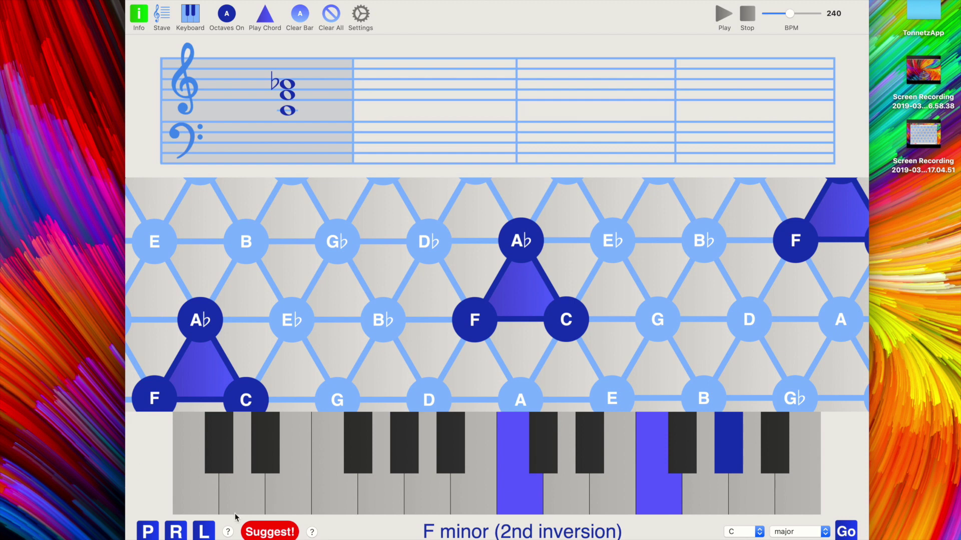
Derive A♭ major in bar 2 and C minor in bar 3, reviewing the bars.
left_click(174, 535)
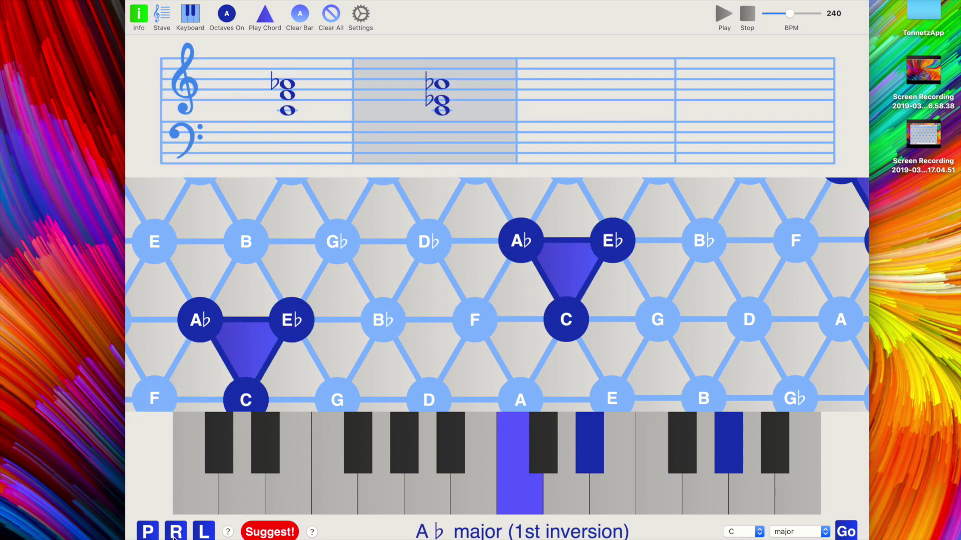
left_click(314, 108)
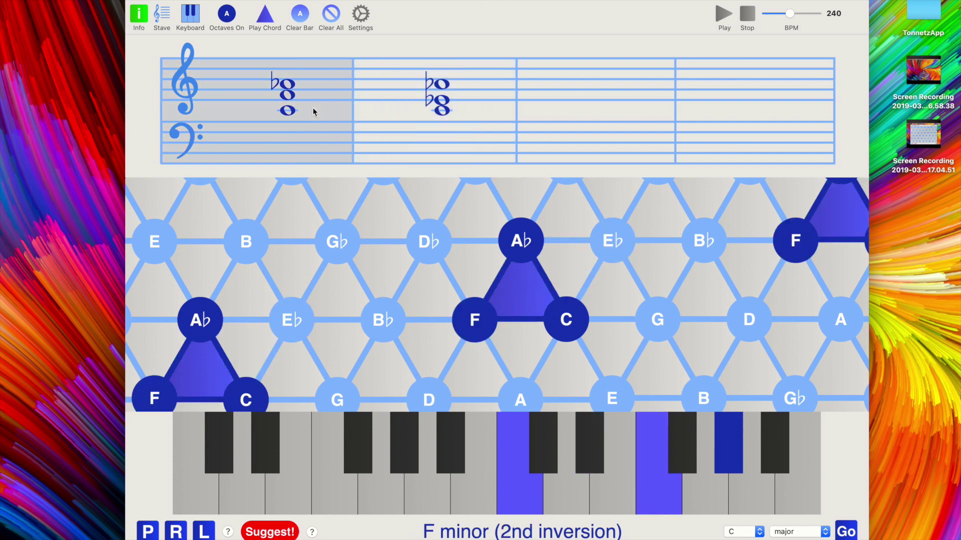
key("Right")
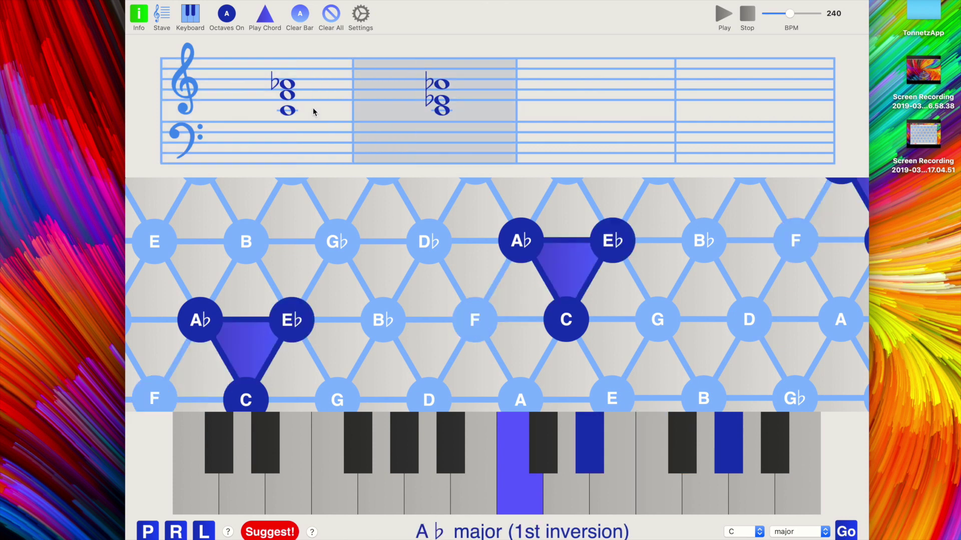
key("space")
left_click(203, 531)
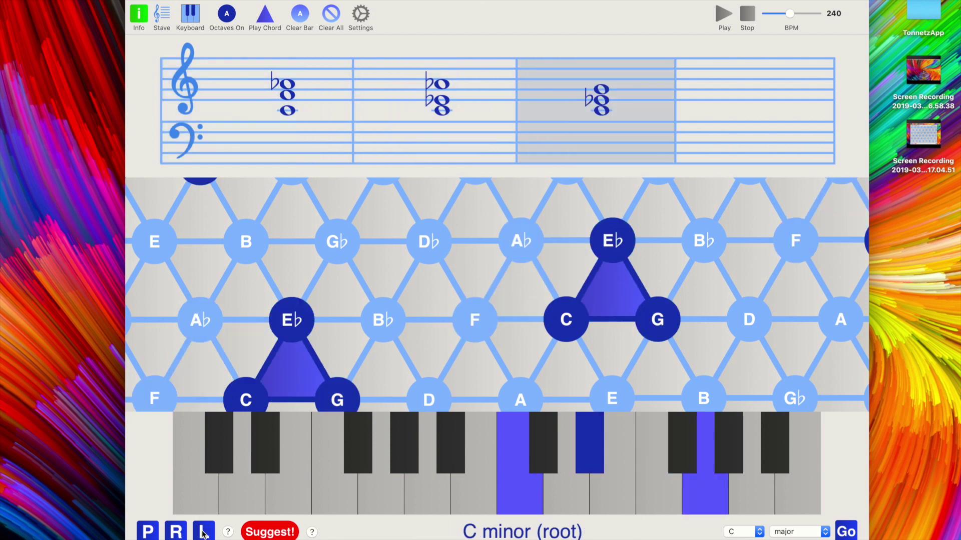
left_click(424, 108)
Build a G minor triad (G, B♭, D) in bar 4 and raise tempo to 382 BPM.
left_click(474, 129)
left_click(589, 141)
left_click(739, 111)
left_click(659, 318)
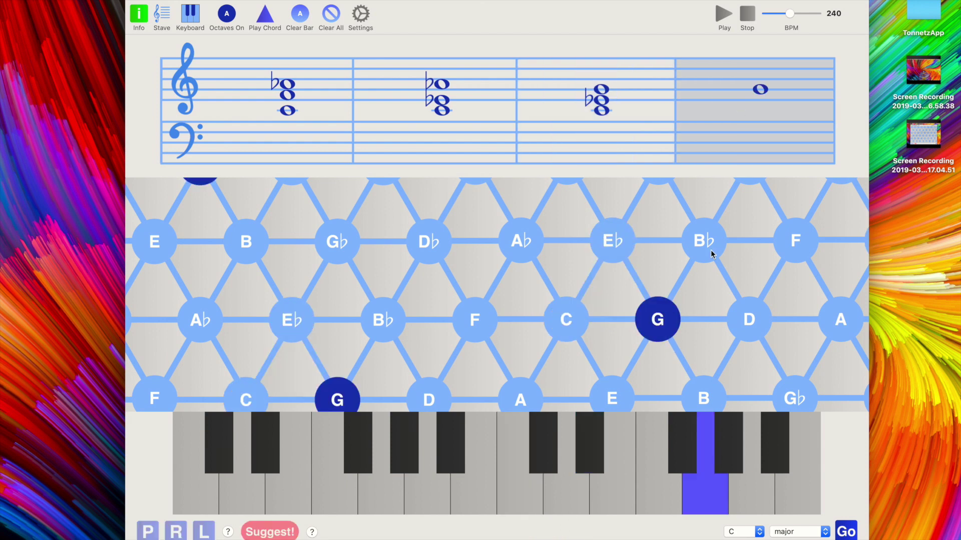
left_click(711, 251)
left_click(745, 311)
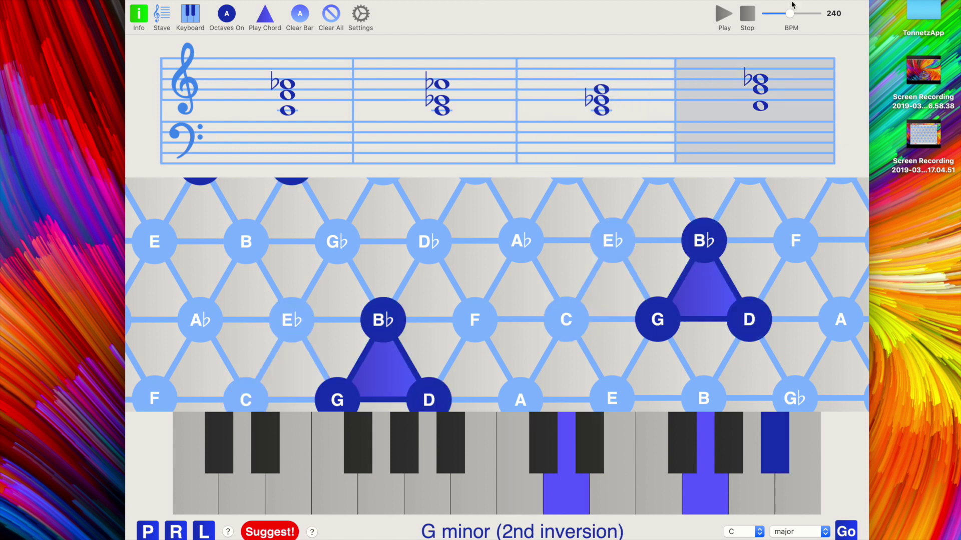
left_click_drag(790, 13, 805, 14)
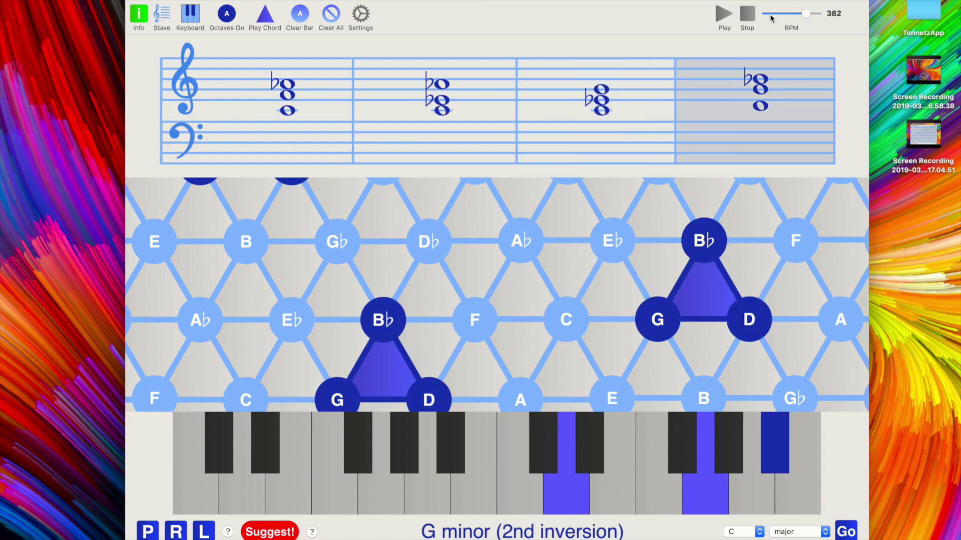
Play the four-bar progression at 382 BPM, stop it, and reselect bar 1.
left_click(725, 18)
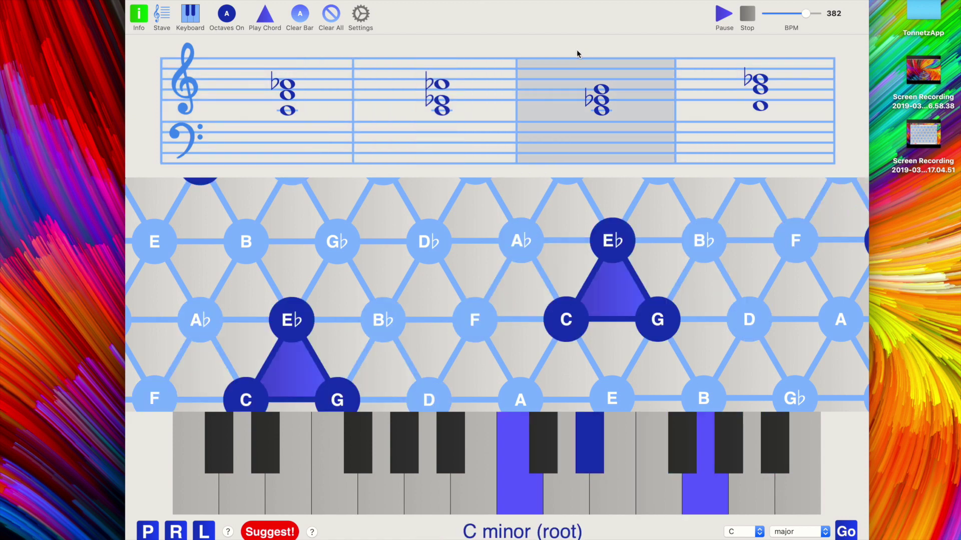
key("space")
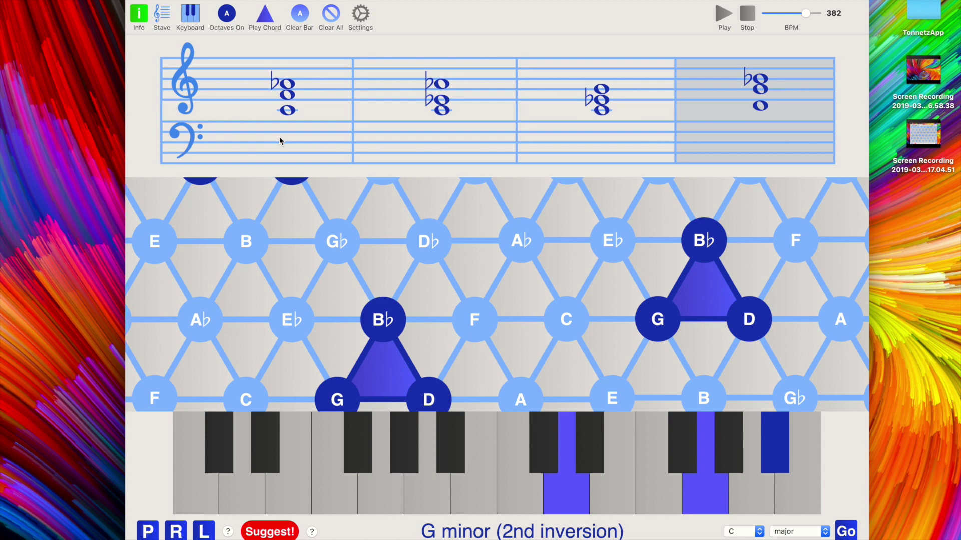
left_click(305, 130)
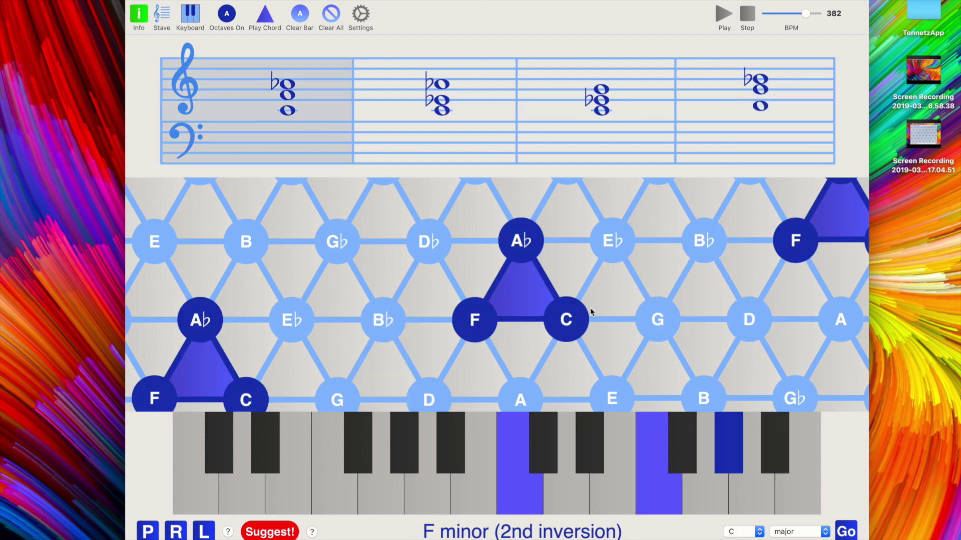
Add E♭ for F minor-7th in bar 1 and B♭ for C minor-7th in bar 3.
left_click(616, 248)
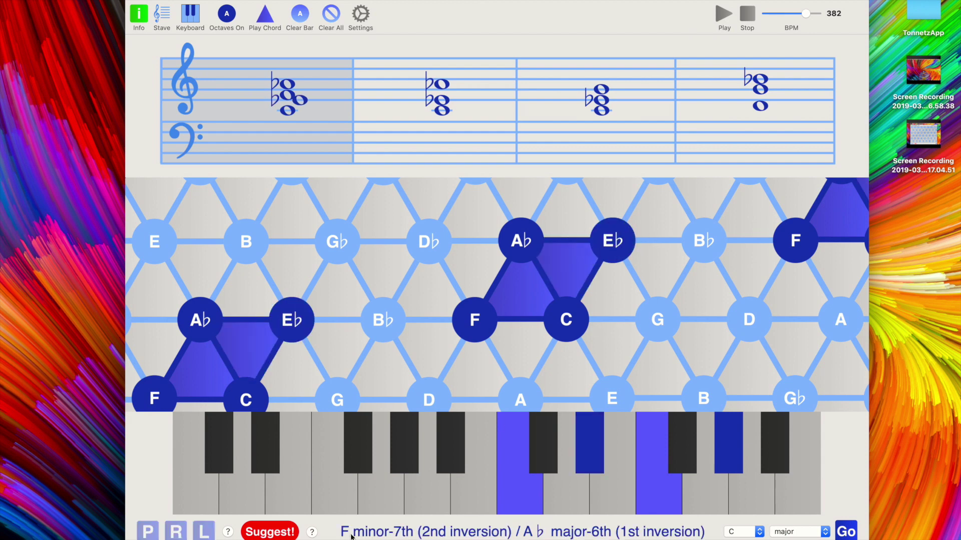
left_click(408, 128)
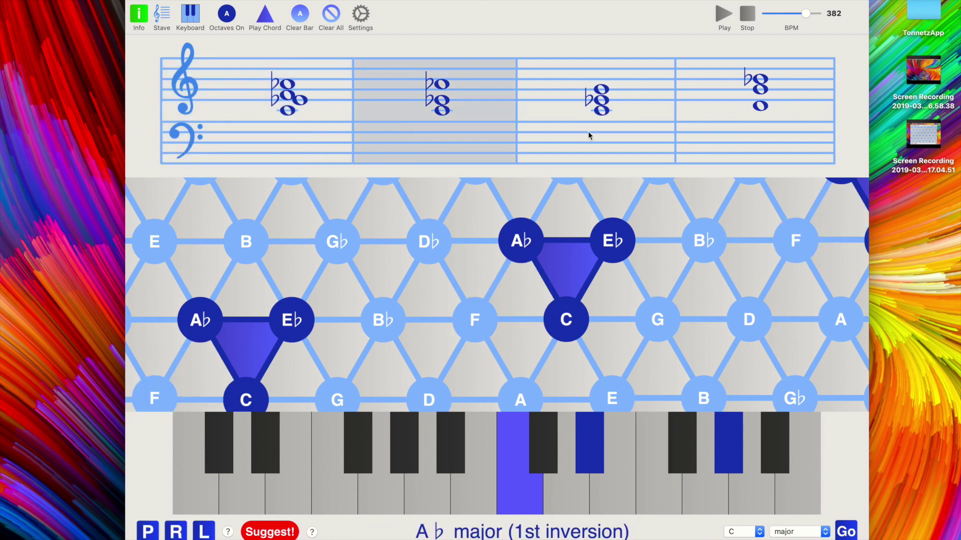
left_click(338, 136)
left_click(417, 136)
left_click(586, 141)
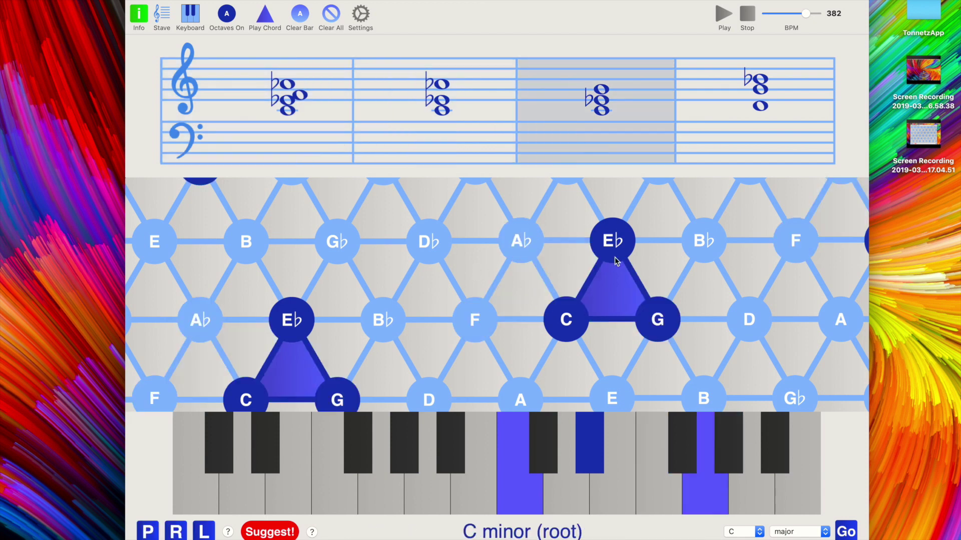
left_click(715, 246)
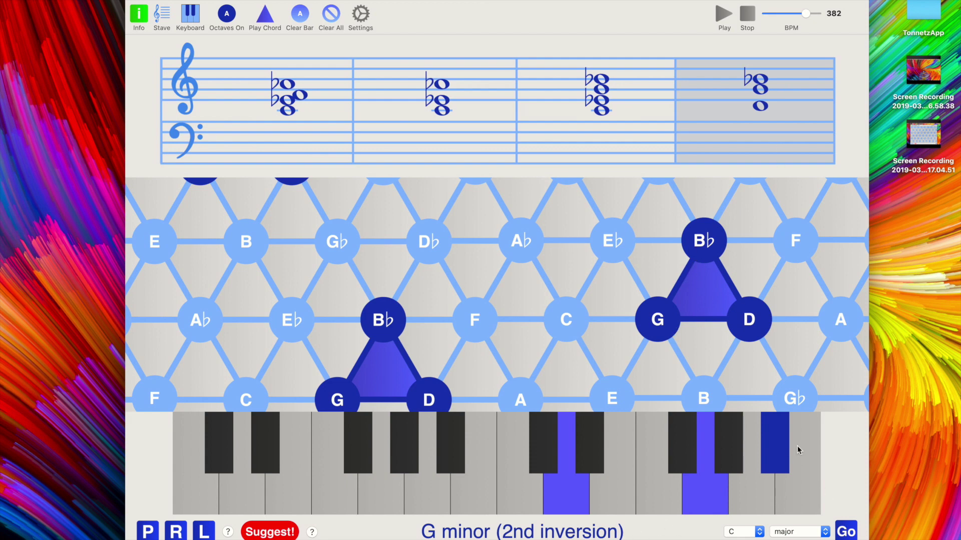
Move bar 4's B♭ an octave lower, putting G minor in first inversion.
left_click(777, 453)
left_click(442, 463)
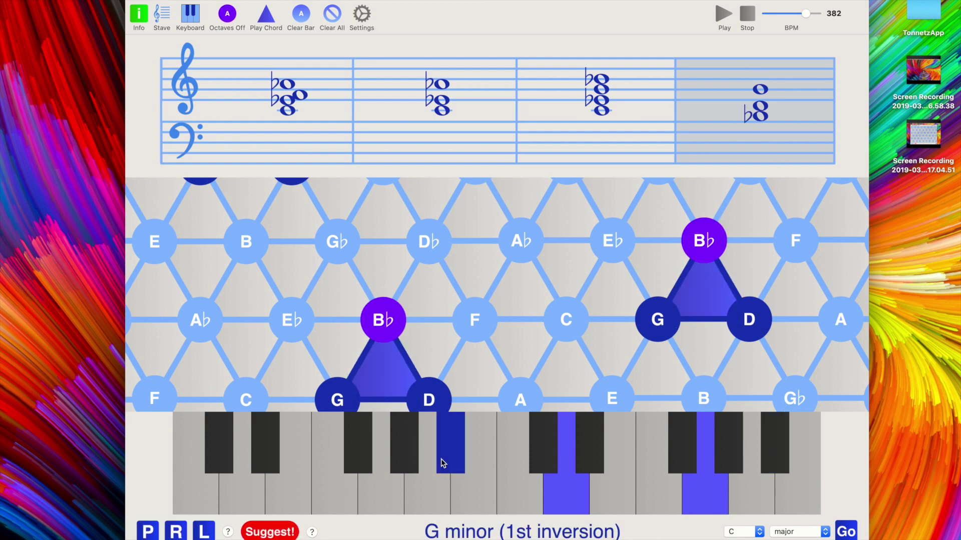
key("space")
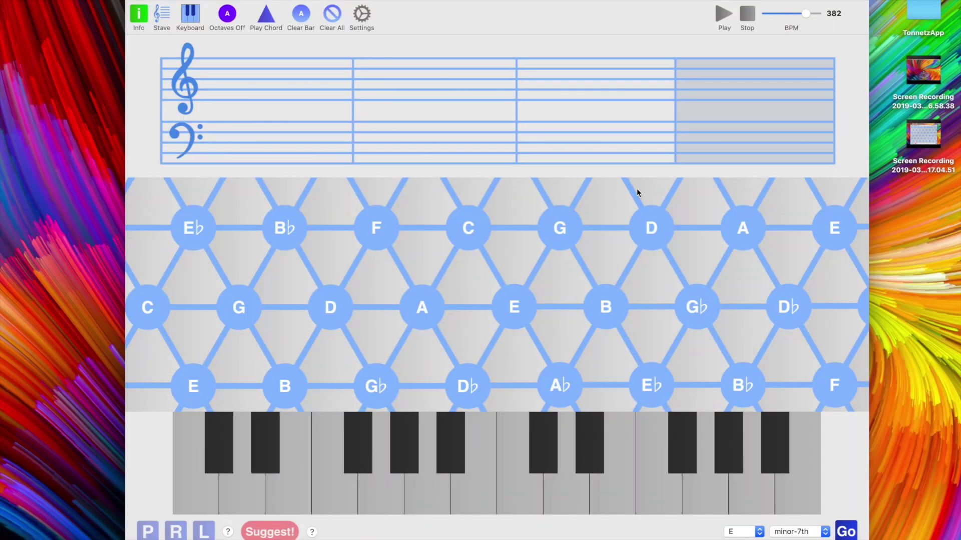
Generate an E major-7th chord in bar 1 and centre its shape on the grid.
left_click(332, 145)
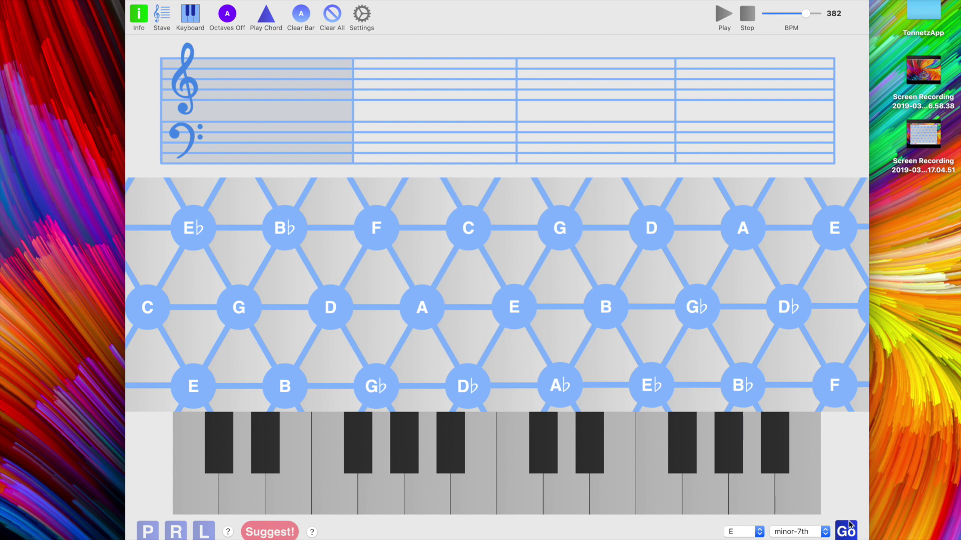
left_click(773, 535)
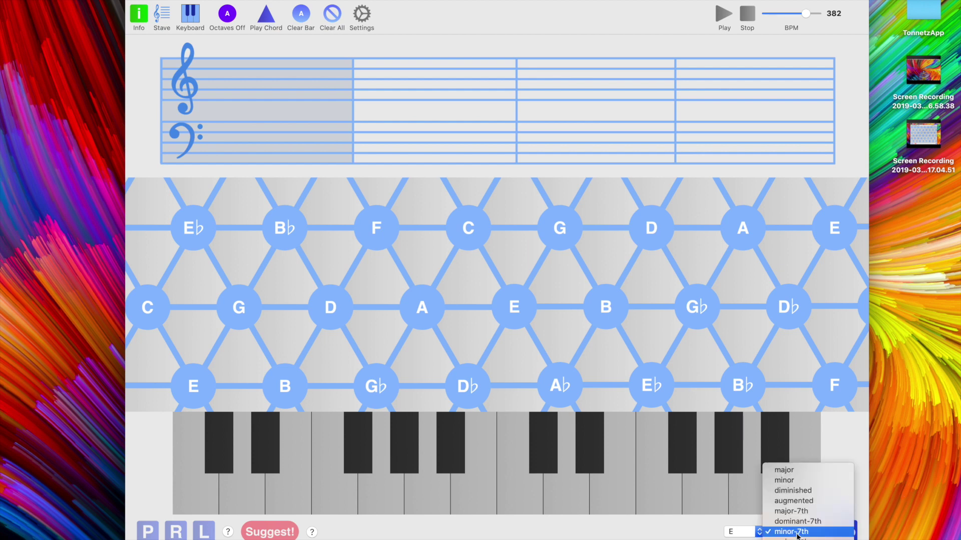
left_click(821, 511)
left_click(845, 532)
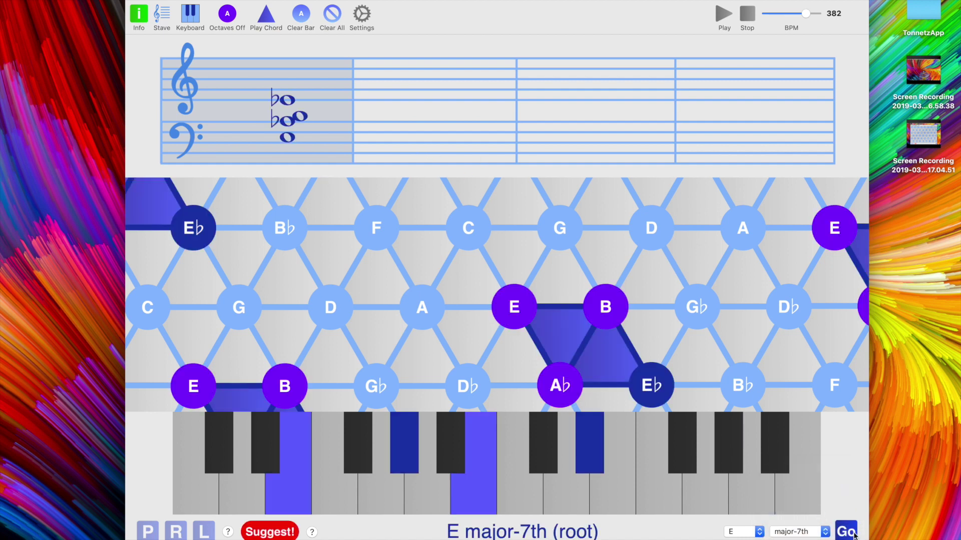
left_click(508, 262)
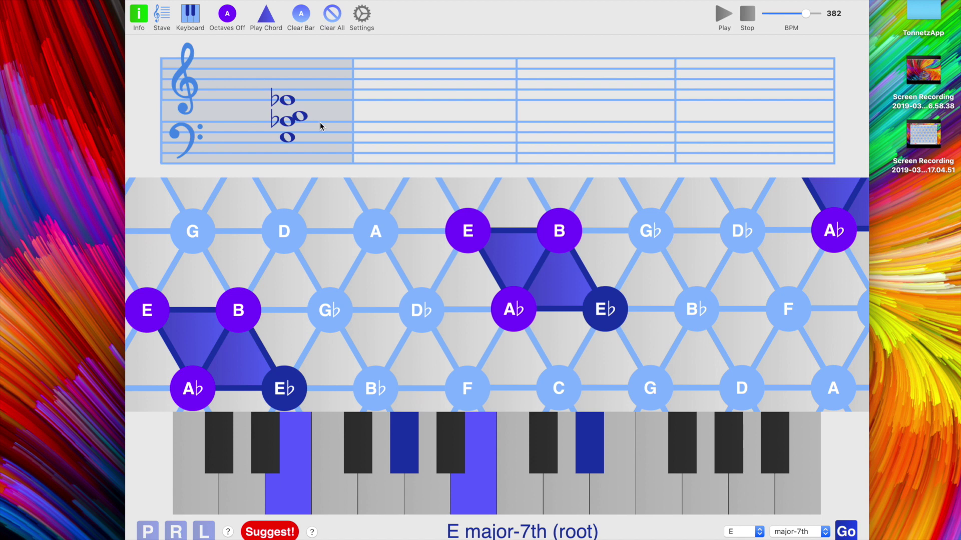
left_click(386, 114)
key("Left")
Place the suggested B major-7th chord in bar 2, then return to bar 1.
left_click(270, 535)
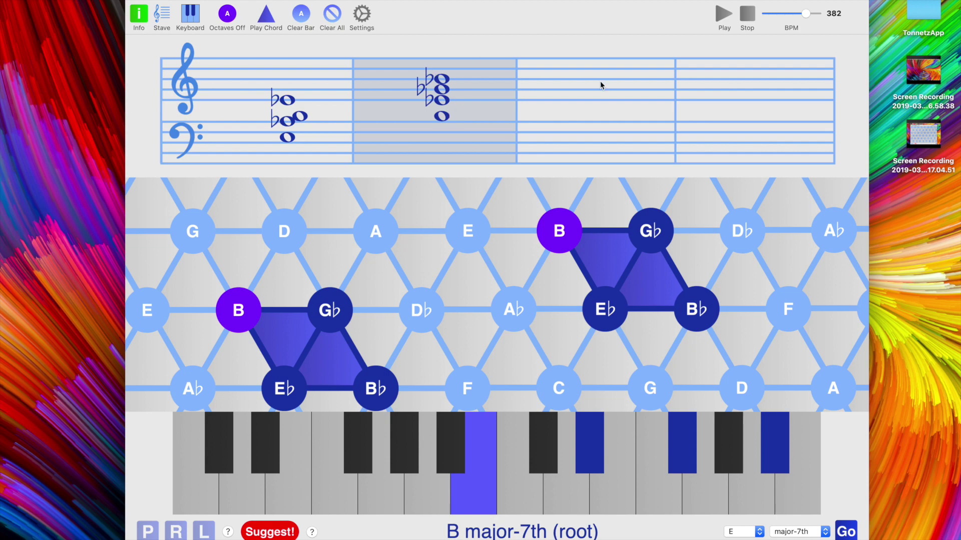
left_click(301, 146)
Add E major in bar 3, extend it to D♭ minor-7th, then select bar 4.
left_click(276, 535)
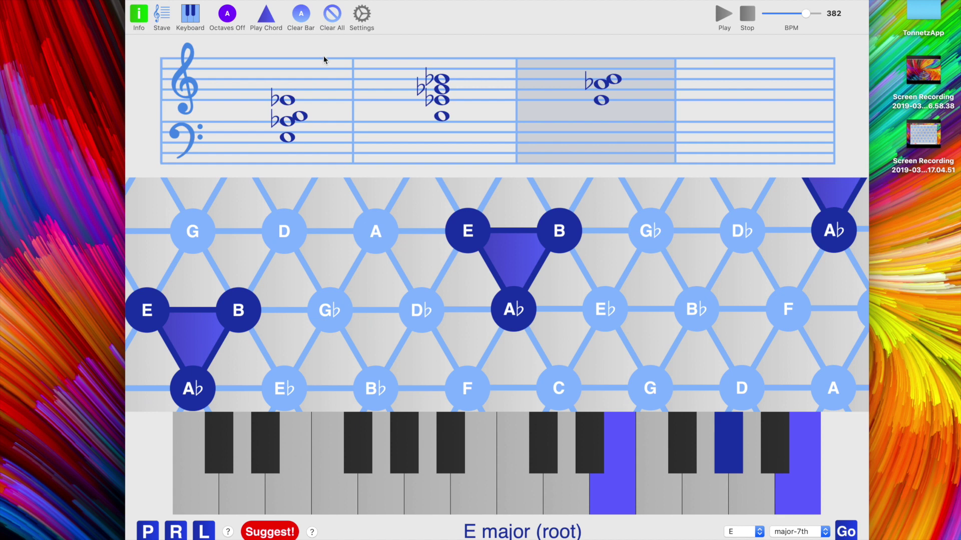
left_click(329, 73)
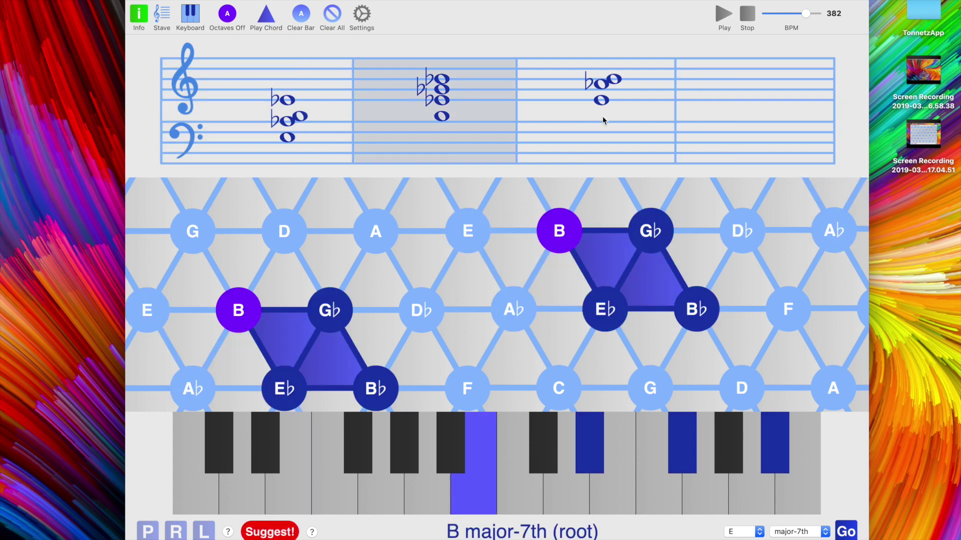
left_click(429, 311)
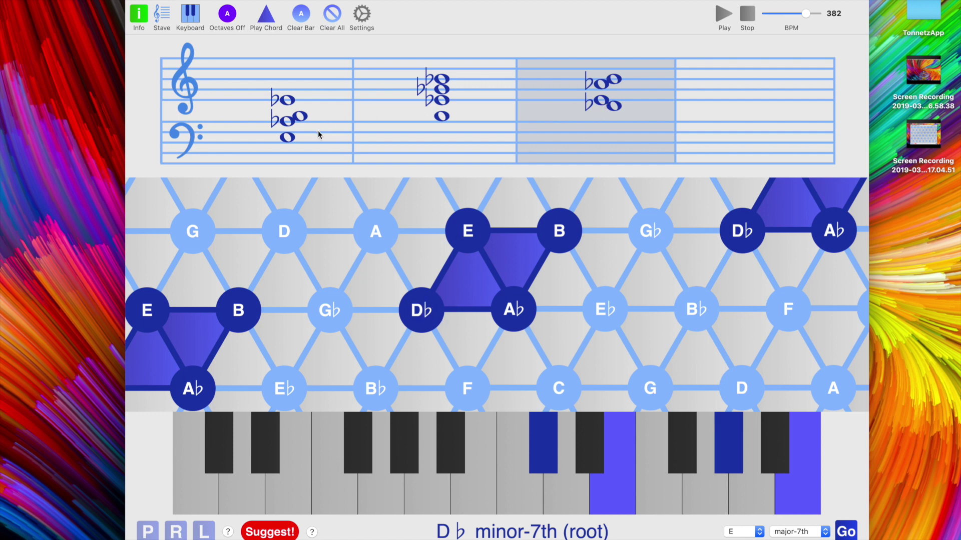
key("Left")
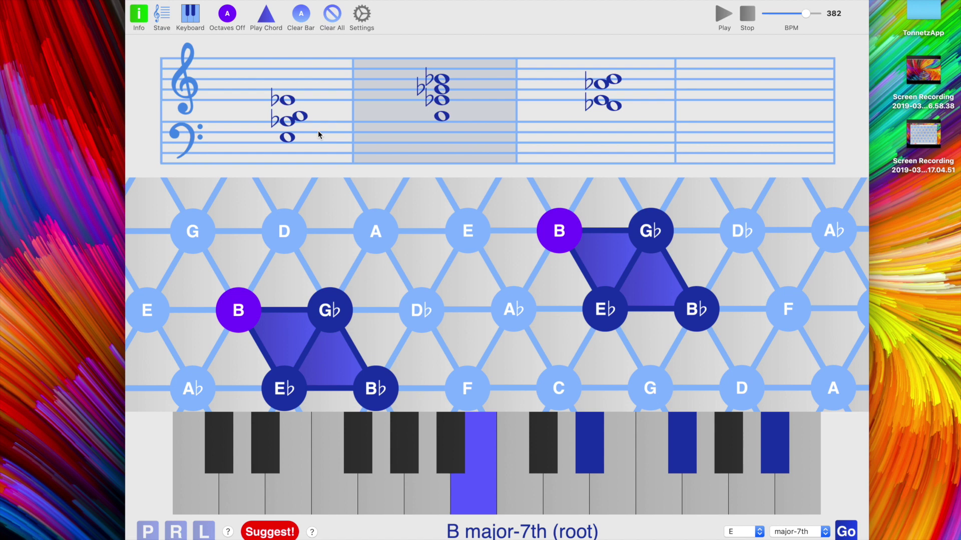
key("Right")
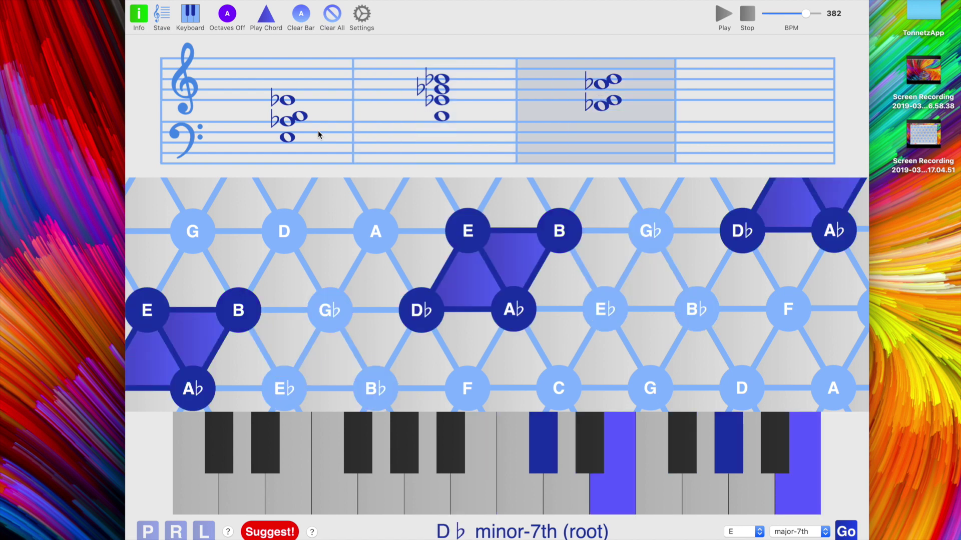
left_click(753, 100)
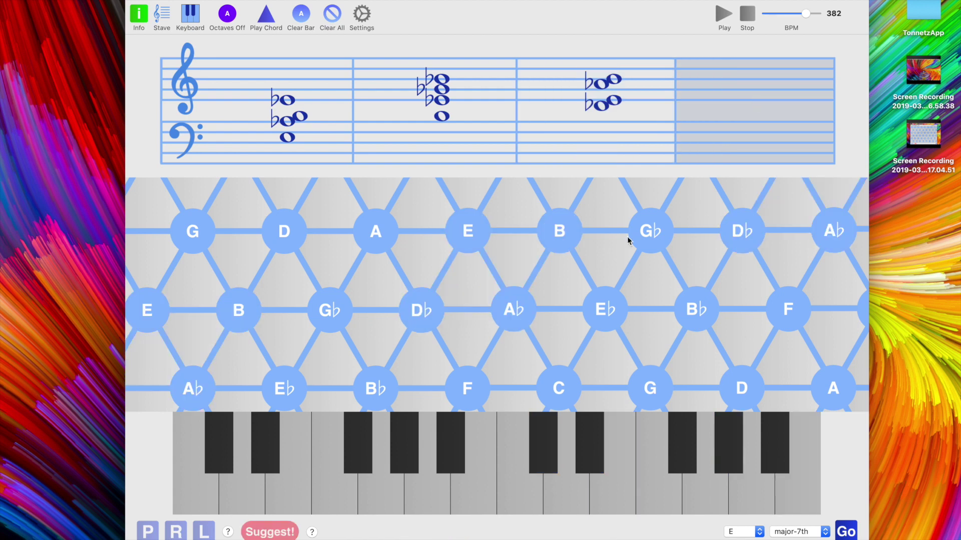
Build an A♭ minor triad (A♭, B, E♭) in bar 4, raising A♭ an octave.
left_click(574, 134)
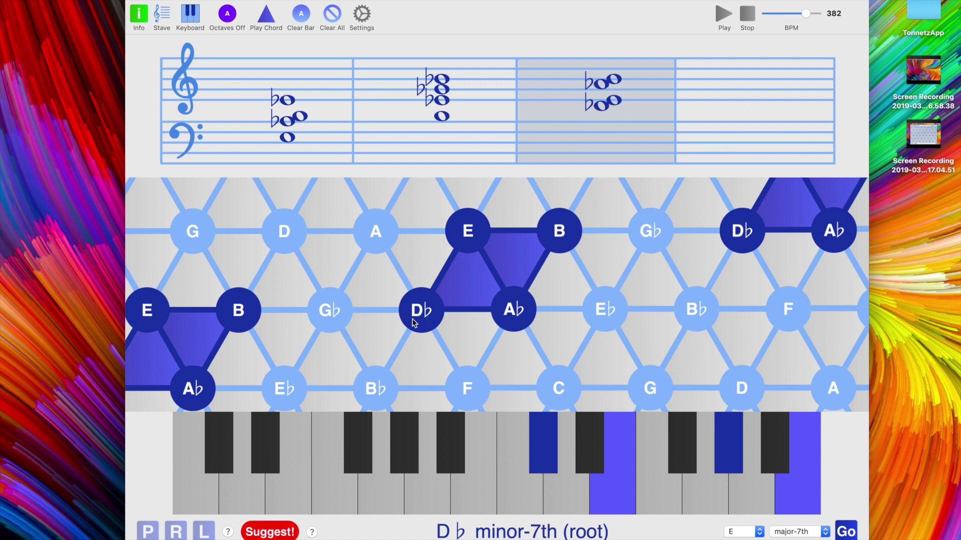
left_click(767, 123)
left_click(516, 314)
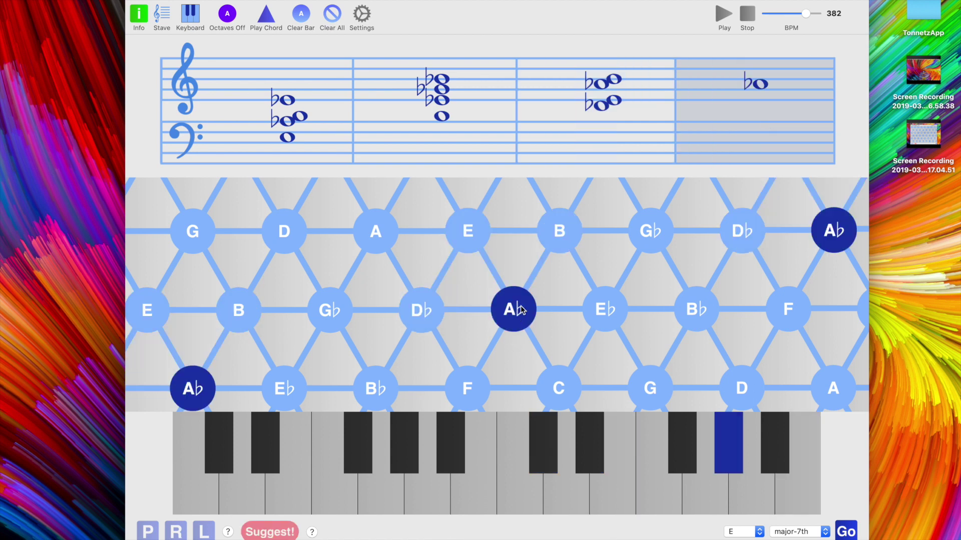
left_click(575, 241)
left_click(609, 308)
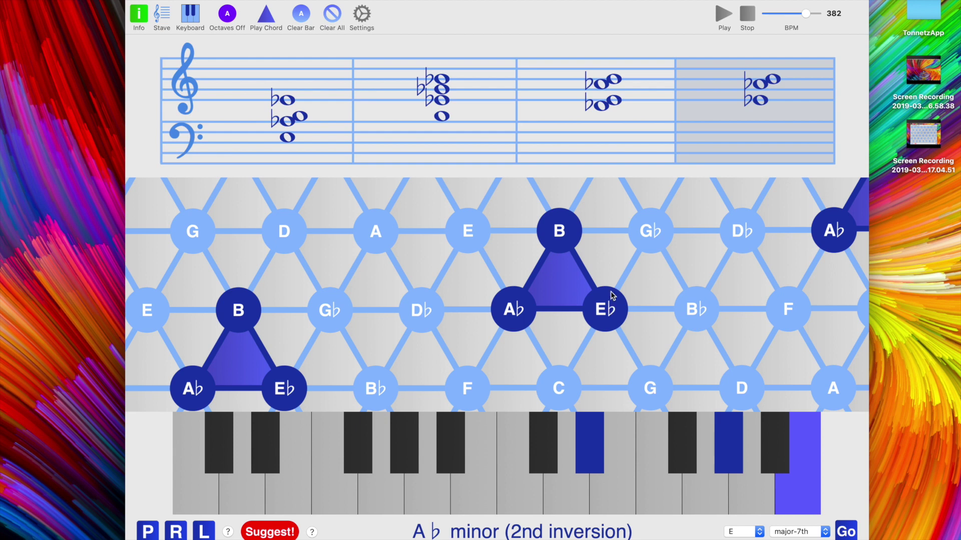
left_click(509, 326)
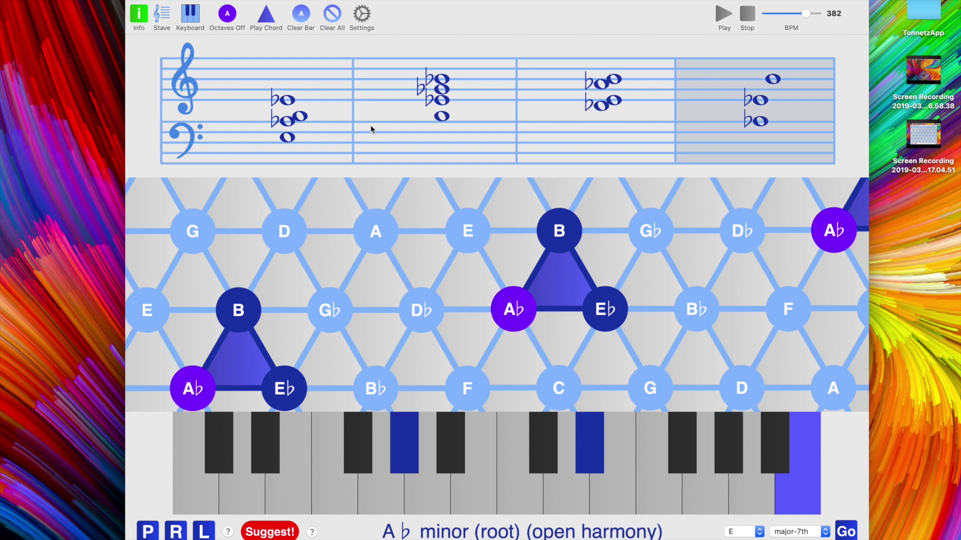
Play the progression and revoice the bar-4 A♭ minor chord into first inversion.
key("space")
left_click(562, 241)
left_click(596, 298)
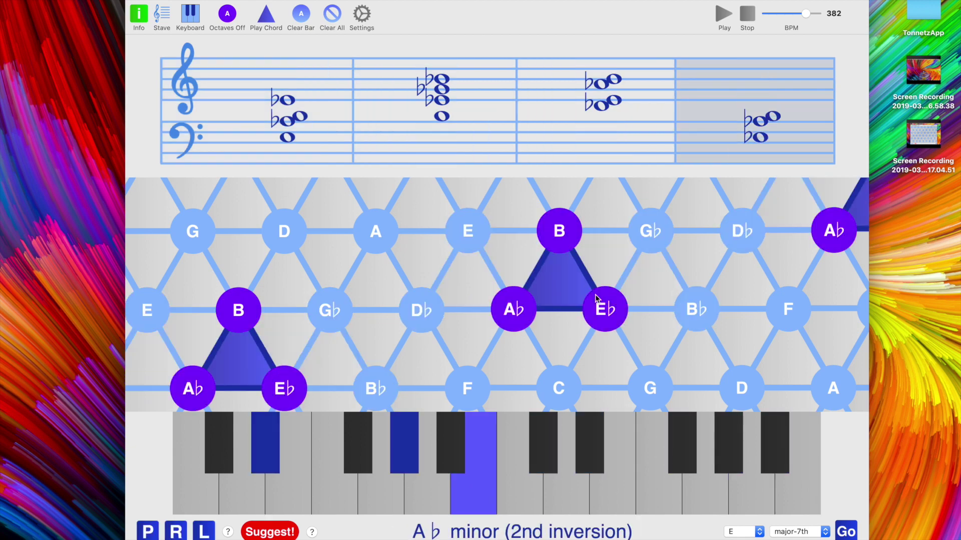
left_click(595, 298)
left_click(516, 307)
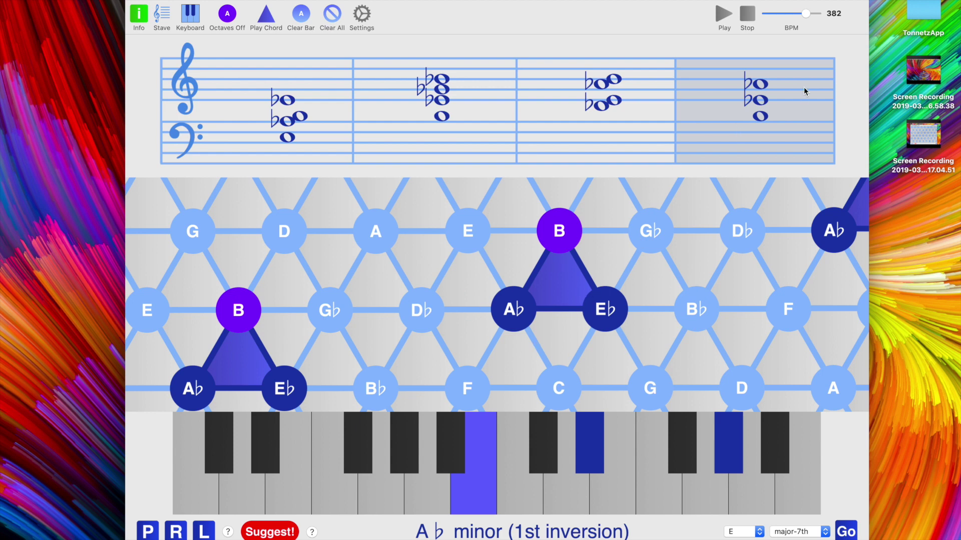
Compare the bar-3 D♭ minor-7th chord with the bar-4 A♭ minor chord.
left_click(641, 129)
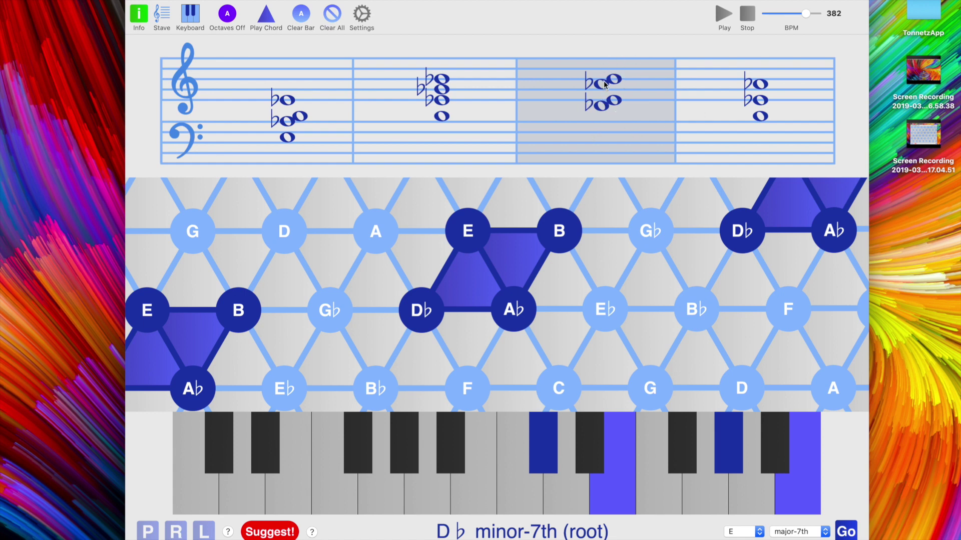
left_click(785, 126)
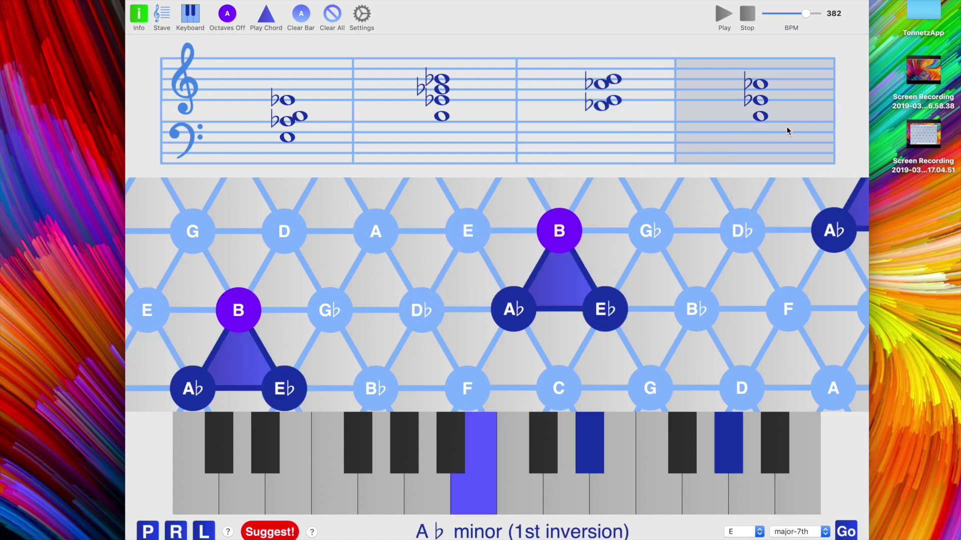
left_click(658, 158)
left_click(727, 141)
left_click(216, 105)
key("Right")
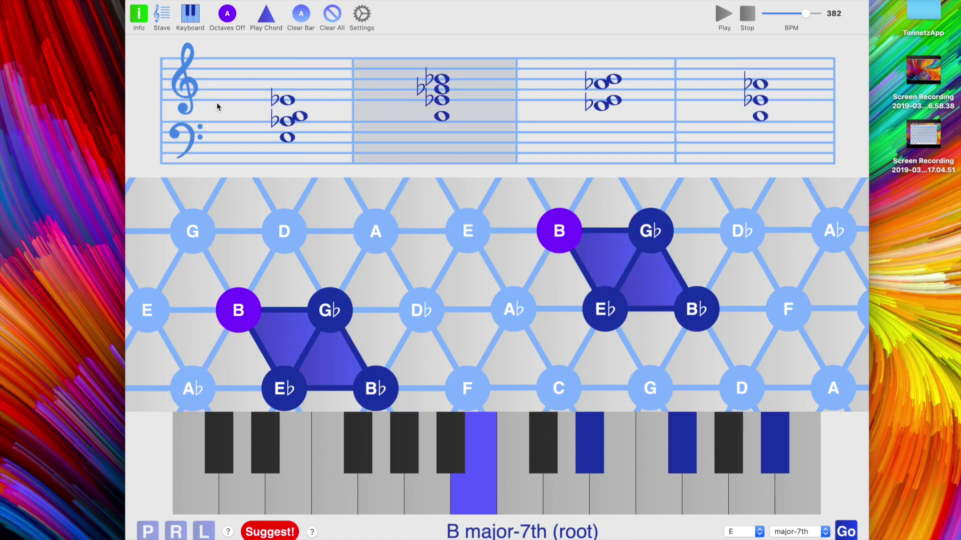
key("Right")
key("Right")
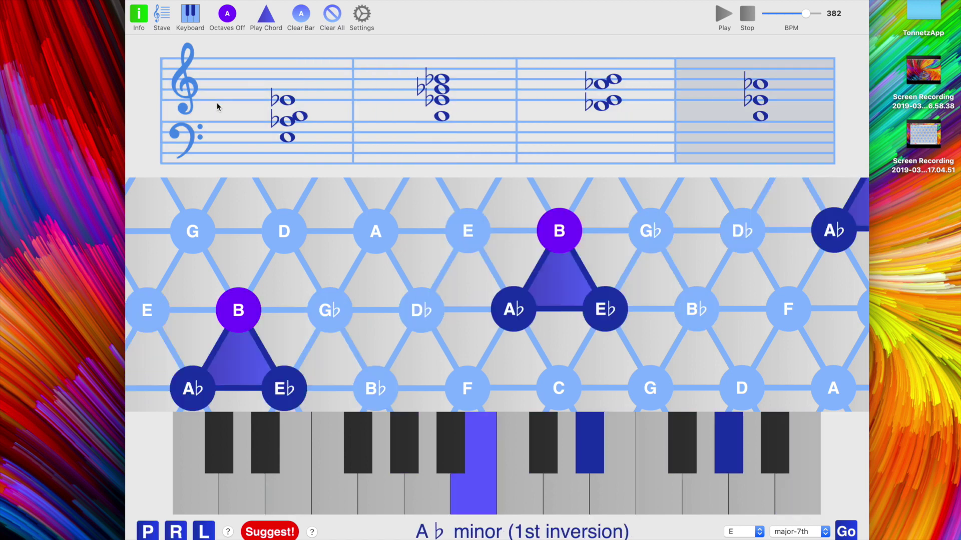
key("Right")
key("Right")
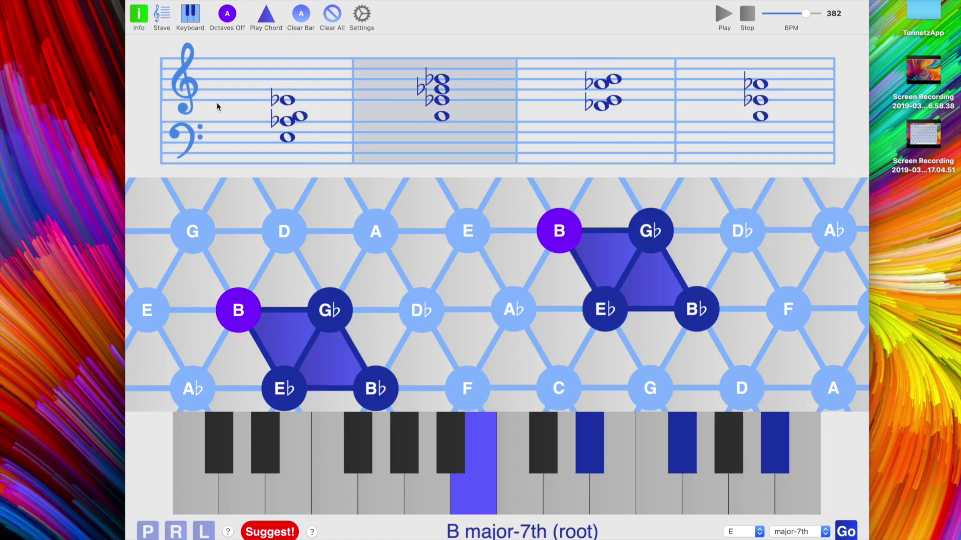
key("Right")
key("Right")
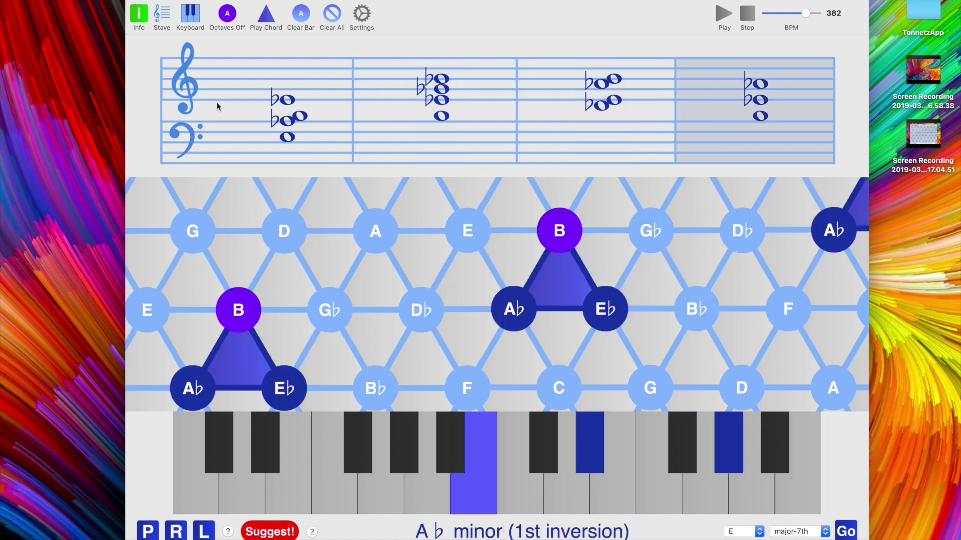
key("Right")
key("Right")
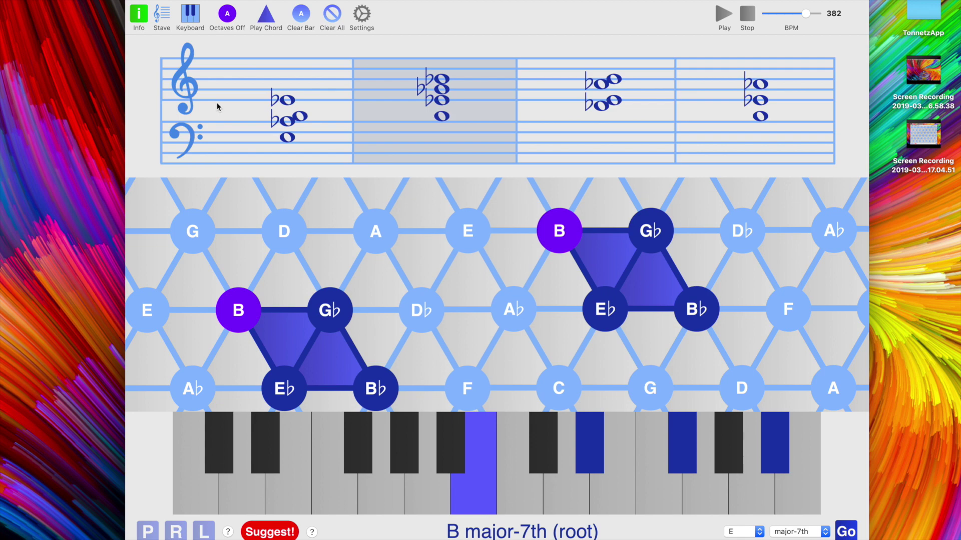
key("Right")
key("Right")
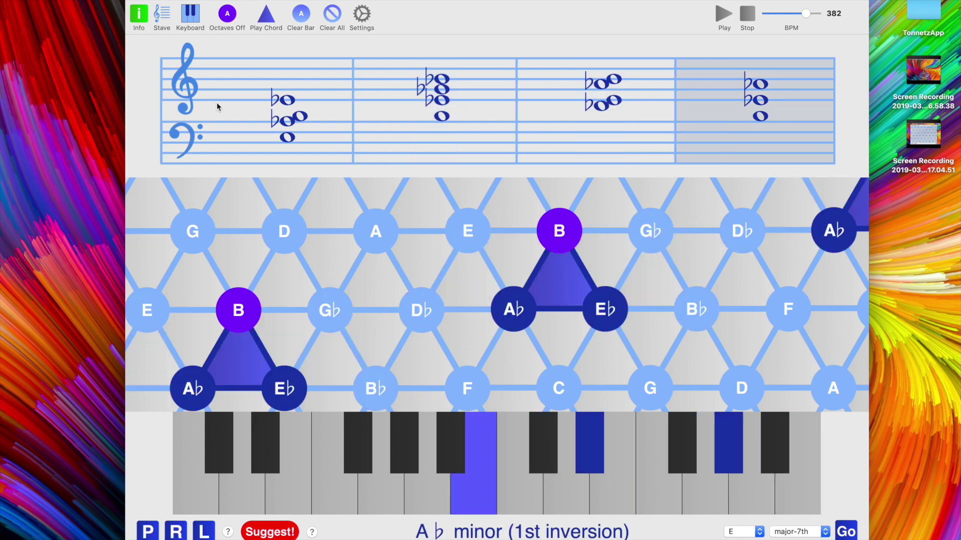
key("Right")
key("Right")
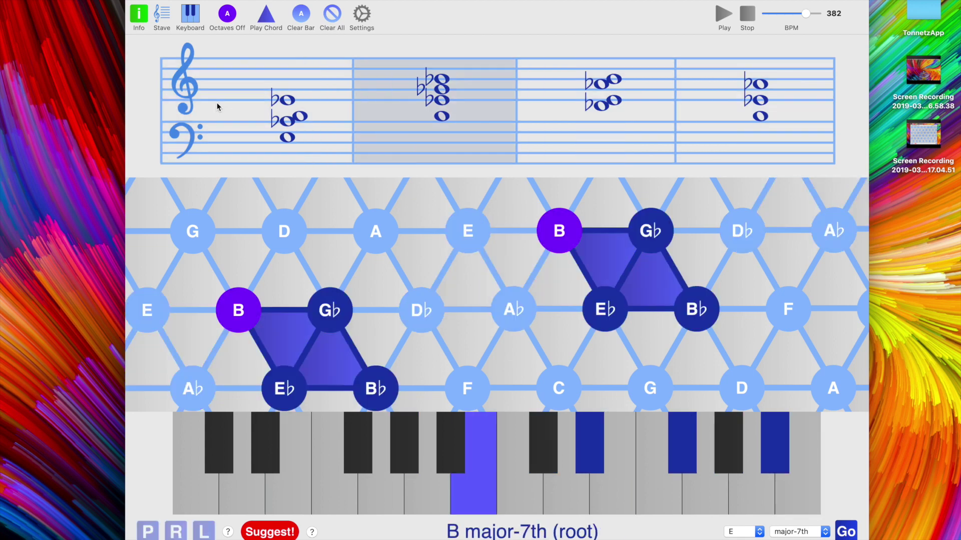
key("Right")
key("Right")
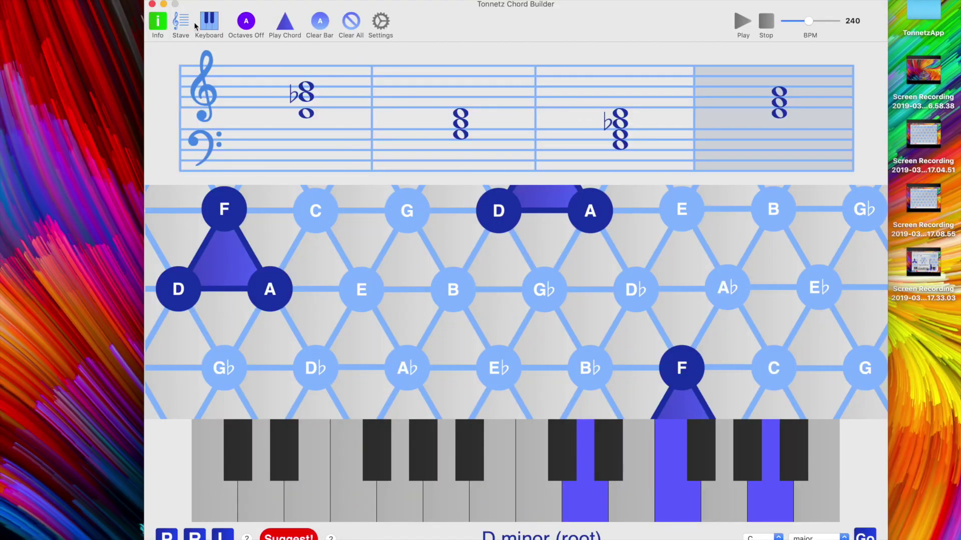
Open the Info guide and read through its Tonnetz grid explanation.
left_click(156, 25)
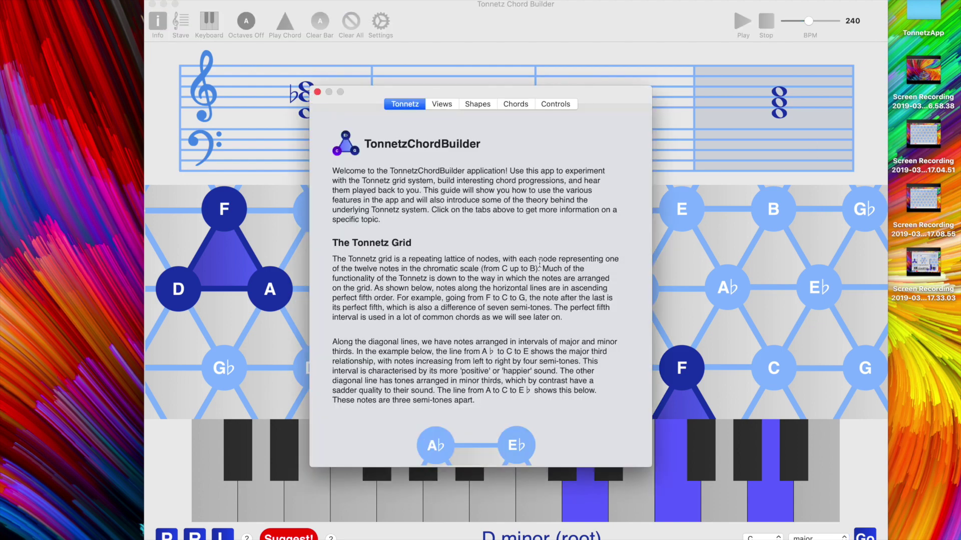
scroll(468, 152, "down", 10)
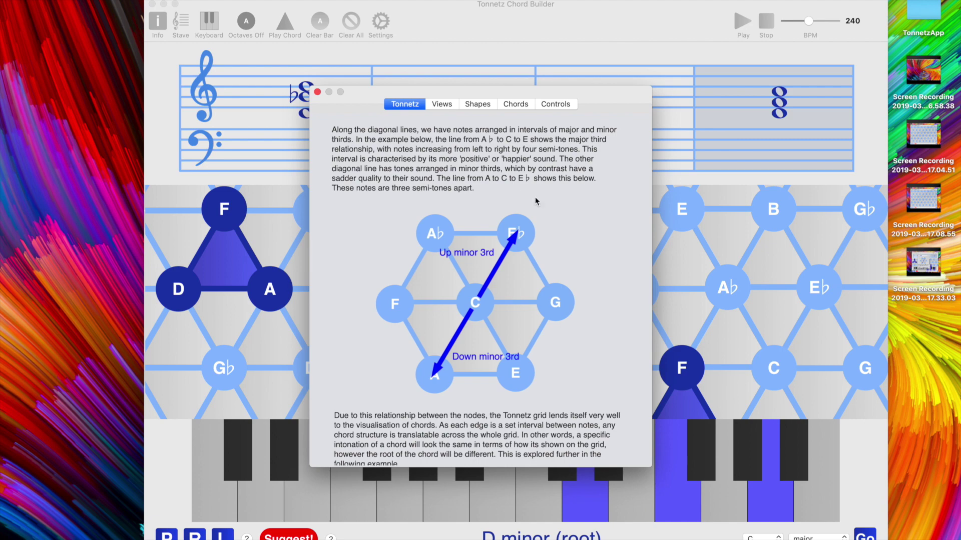
scroll(546, 195, "down", 5)
scroll(584, 157, "up", 5)
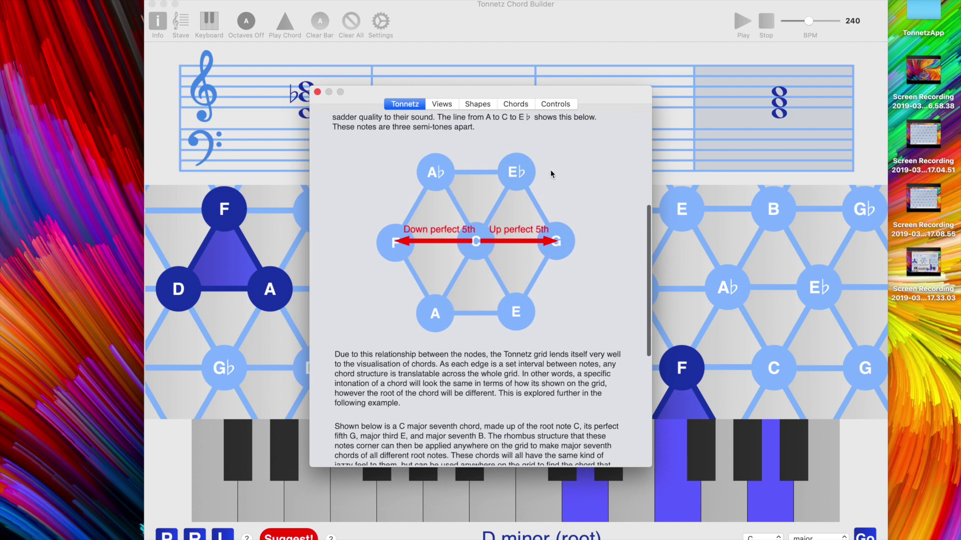
Look over the guide's Chords section, then move to its Shapes section.
left_click(515, 104)
scroll(457, 118, "down", 9)
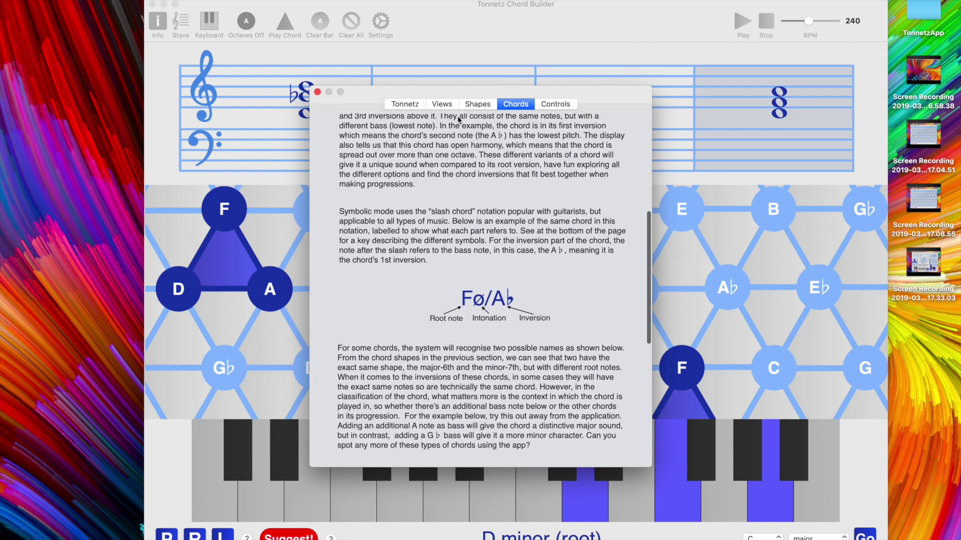
left_click(477, 104)
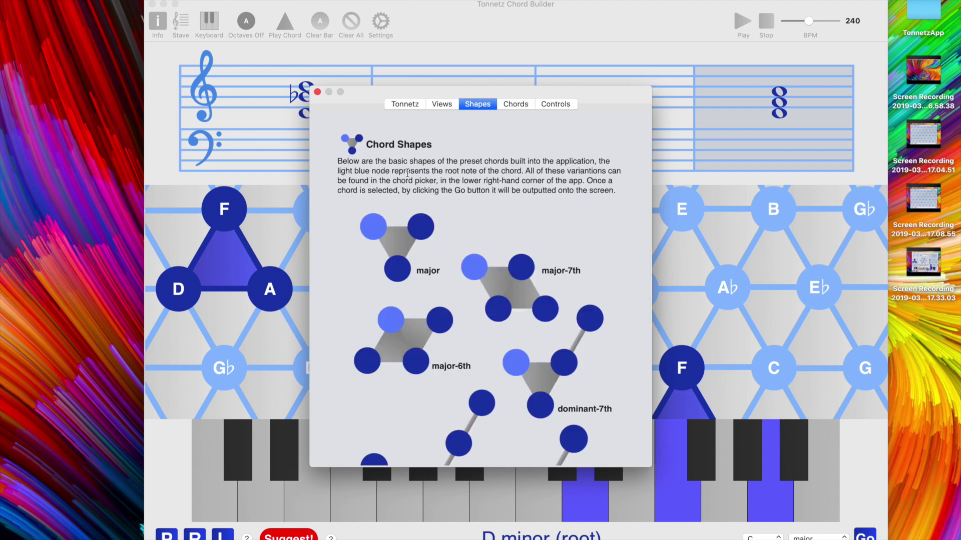
Read the Shapes page's preset chord shapes, from major to half-diminished-7th.
scroll(407, 173, "down", 5)
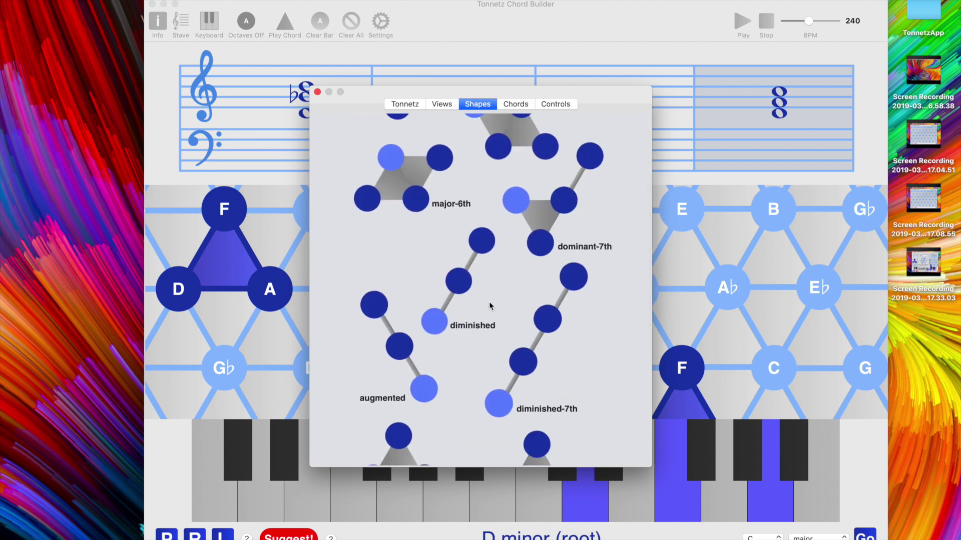
scroll(489, 302, "down", 5)
scroll(488, 302, "up", 5)
scroll(488, 302, "down", 2)
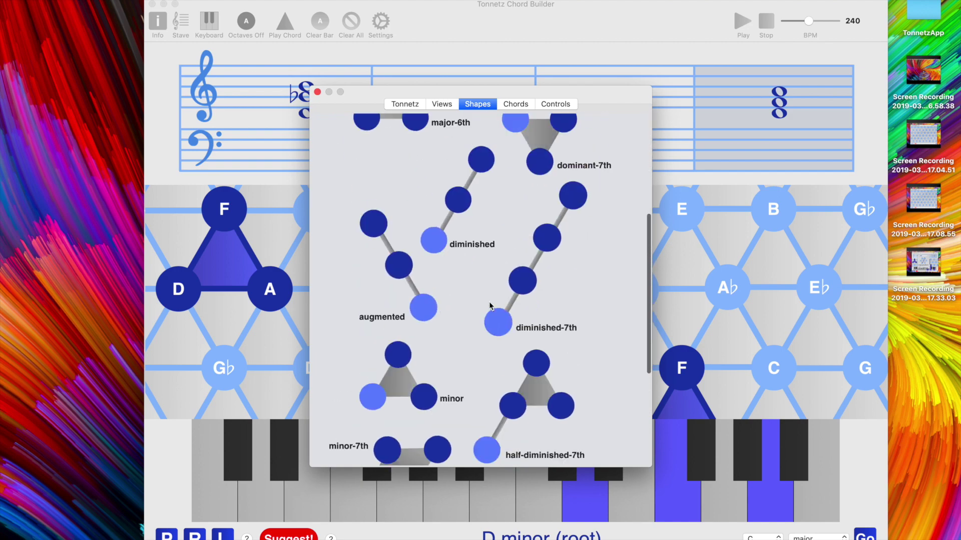
scroll(488, 302, "up", 5)
scroll(491, 306, "down", 2)
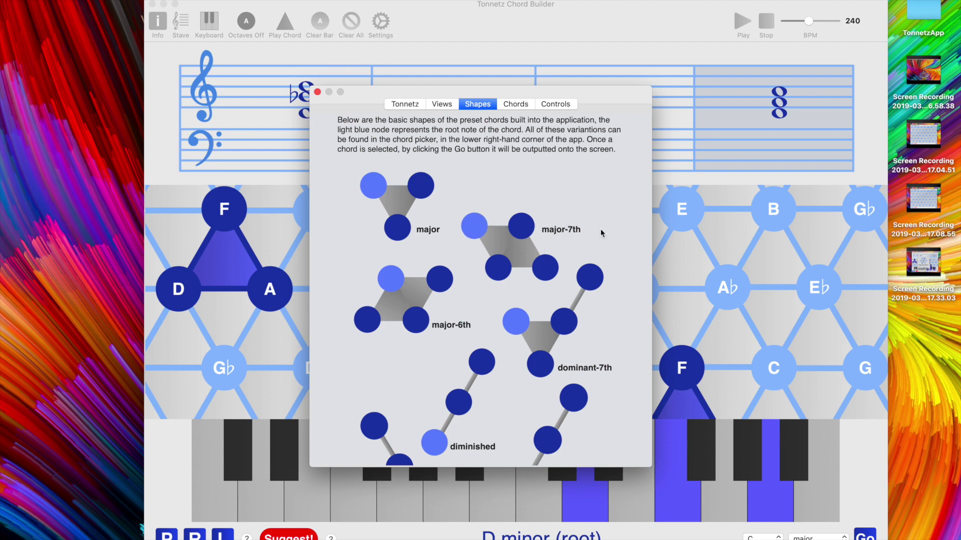
scroll(525, 242, "down", 15)
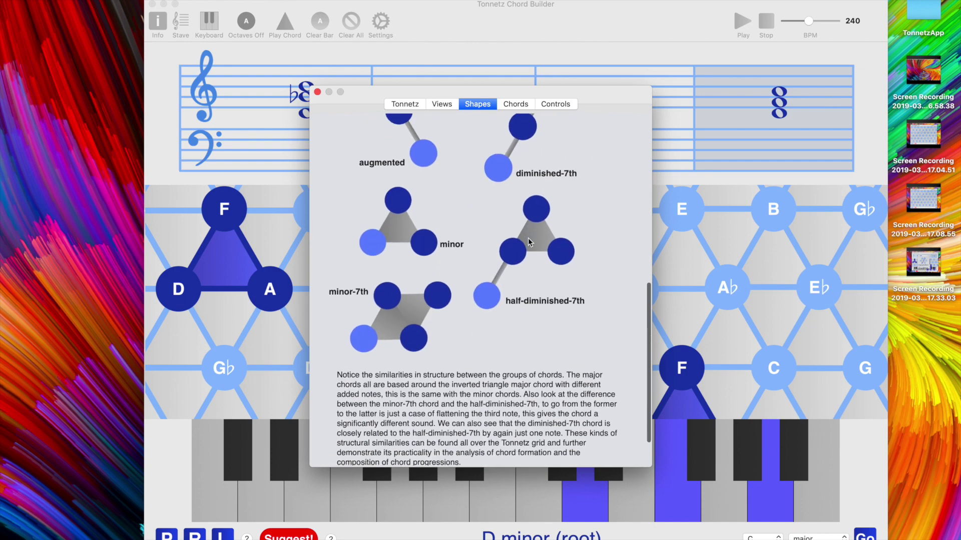
left_click(317, 92)
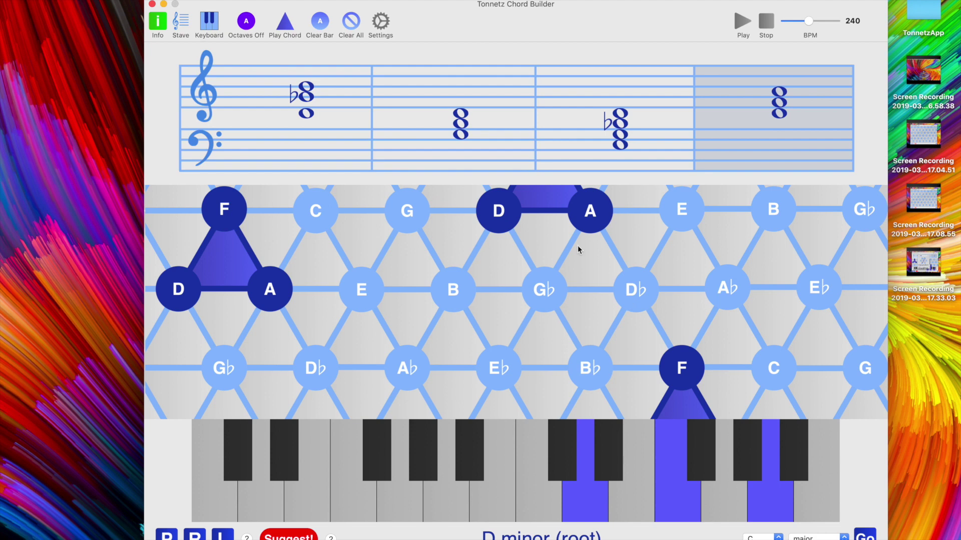
scroll(477, 280, "up", 10)
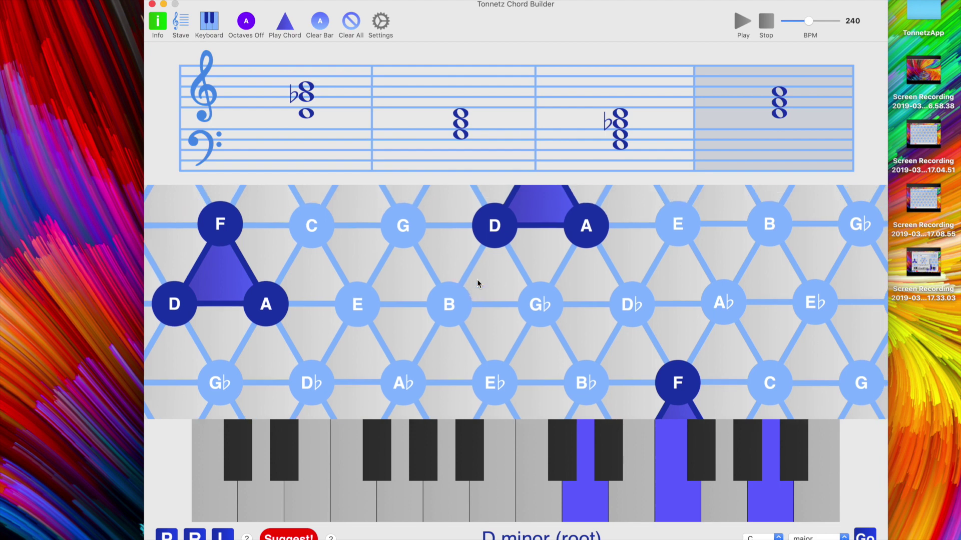